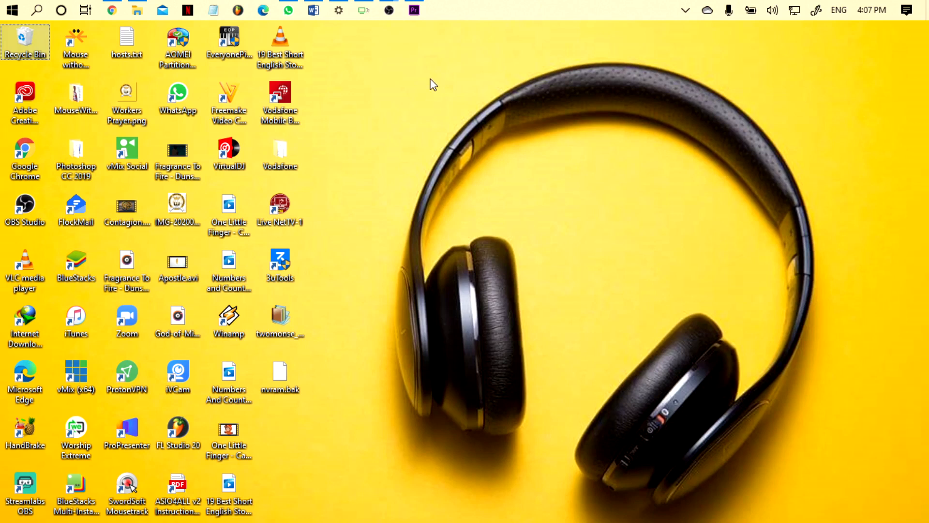
# - Switch to Adobe Premiere Pro, minimise and restore its window to refresh the display, and deselect the clip in the project
pyautogui.click(414, 10)
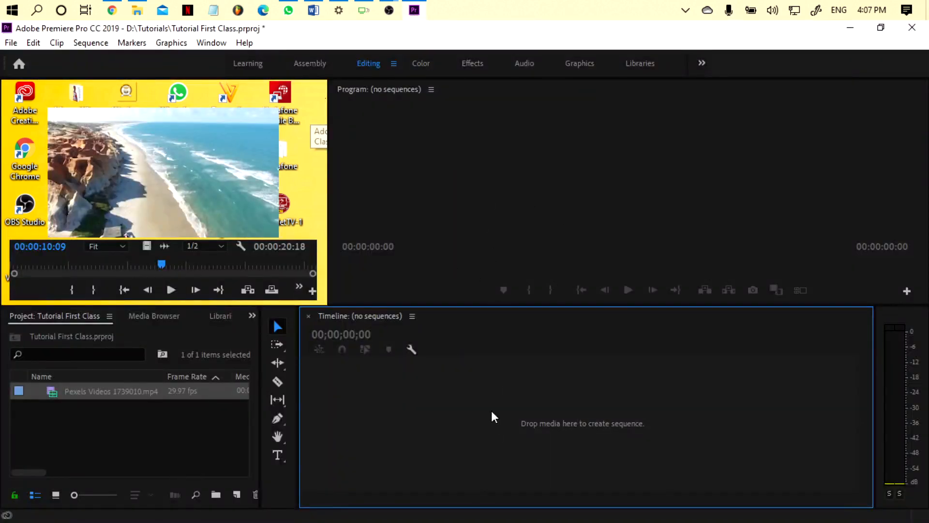
pyautogui.click(30, 288)
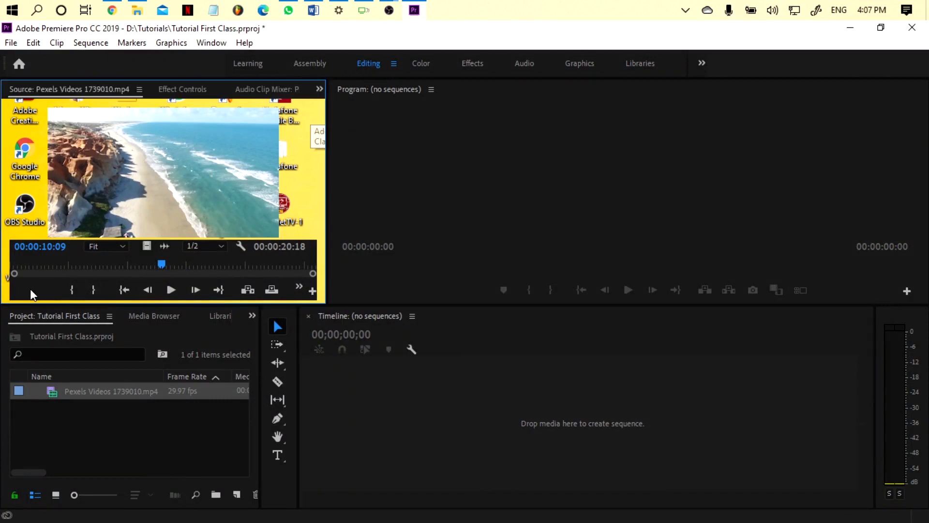
pyautogui.click(617, 200)
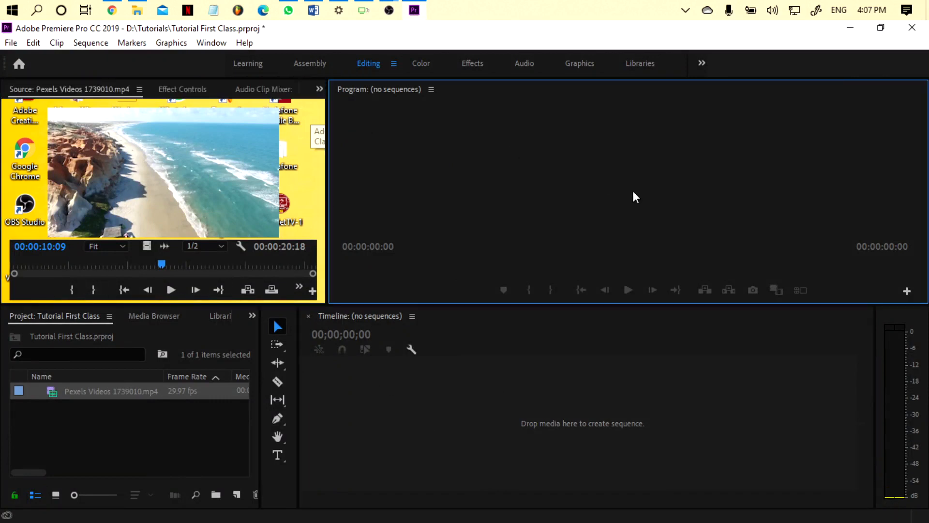
pyautogui.click(851, 28)
pyautogui.click(415, 10)
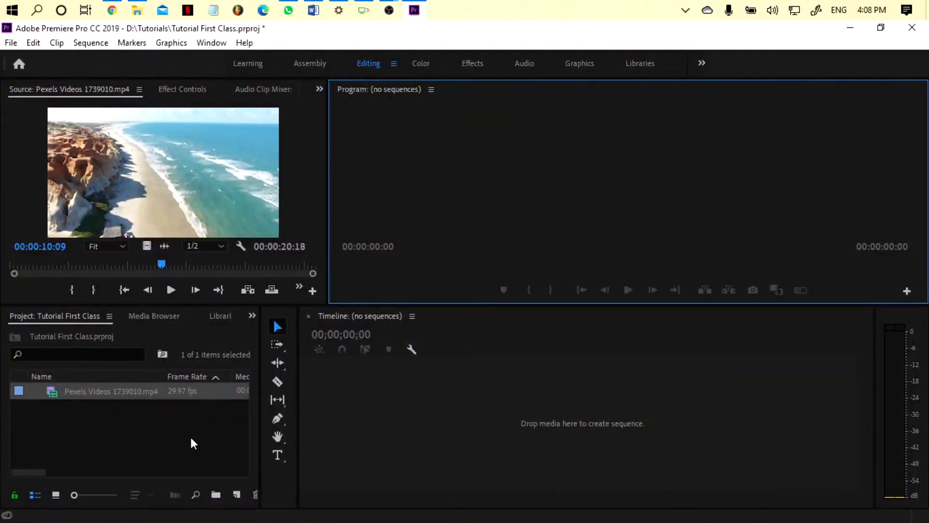
pyautogui.click(172, 446)
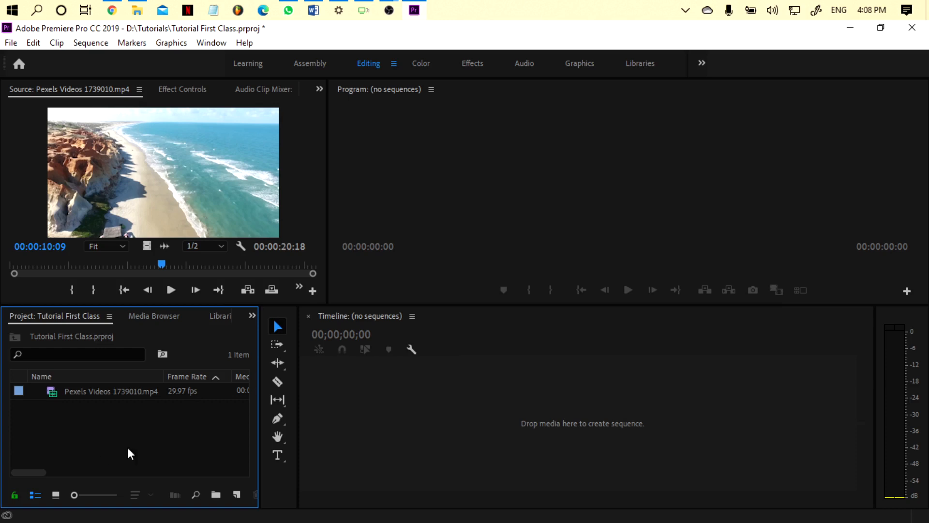
# - Start a new sequence and look through the available sequence presets, collapsing the HDV group
pyautogui.click(15, 42)
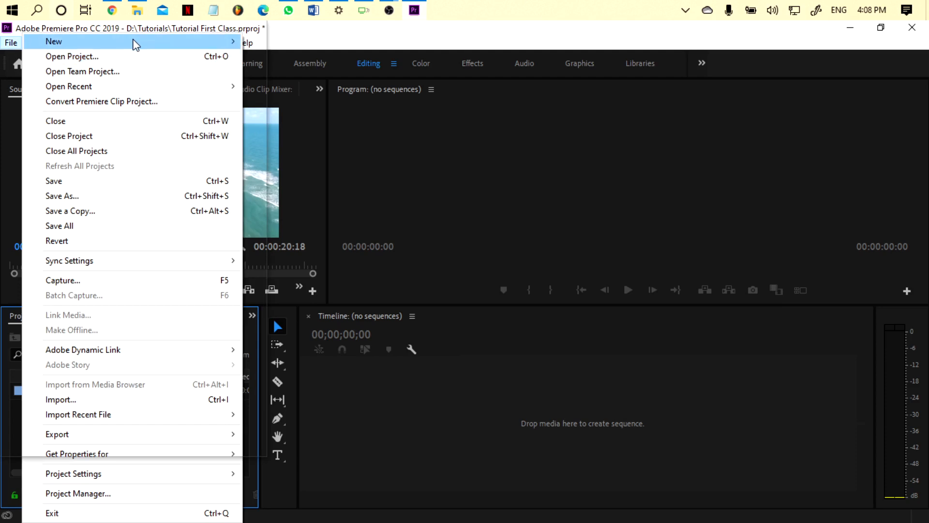
pyautogui.moveTo(136, 44)
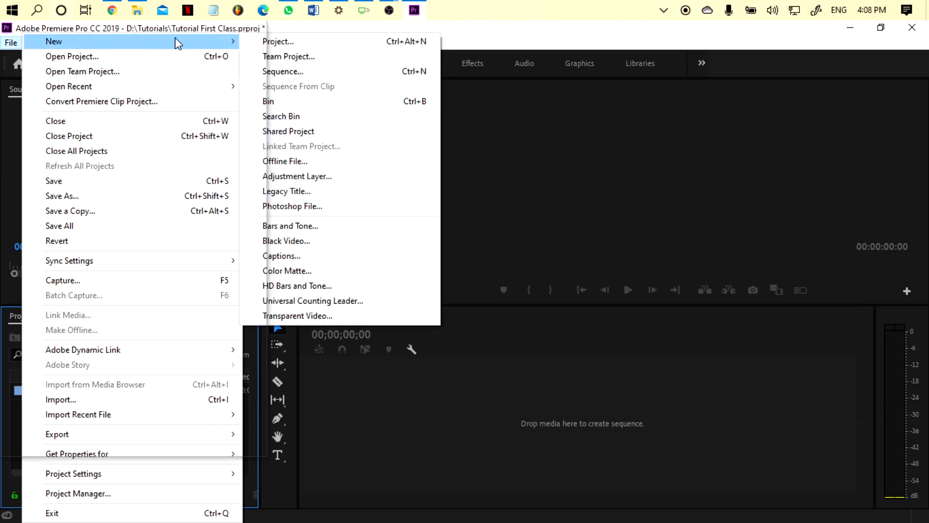
pyautogui.click(286, 71)
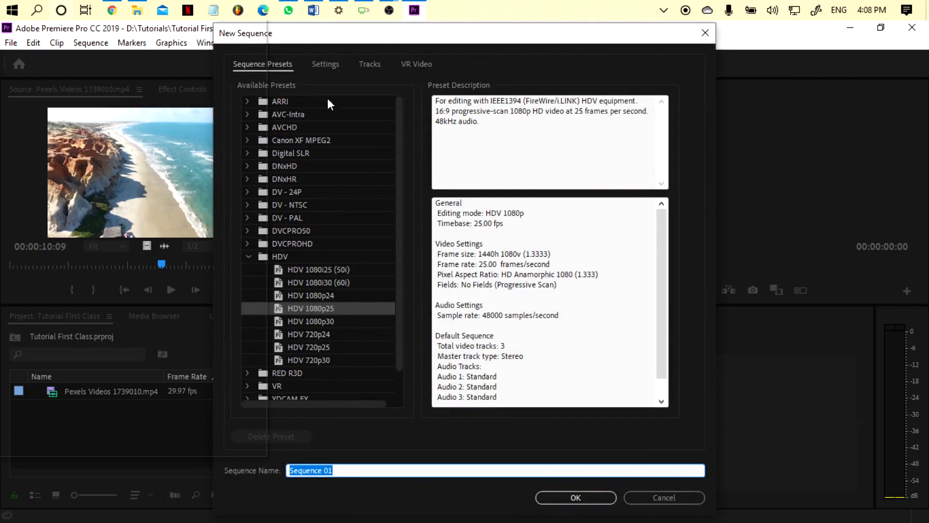
pyautogui.moveTo(314, 35); pyautogui.dragTo(392, 45)
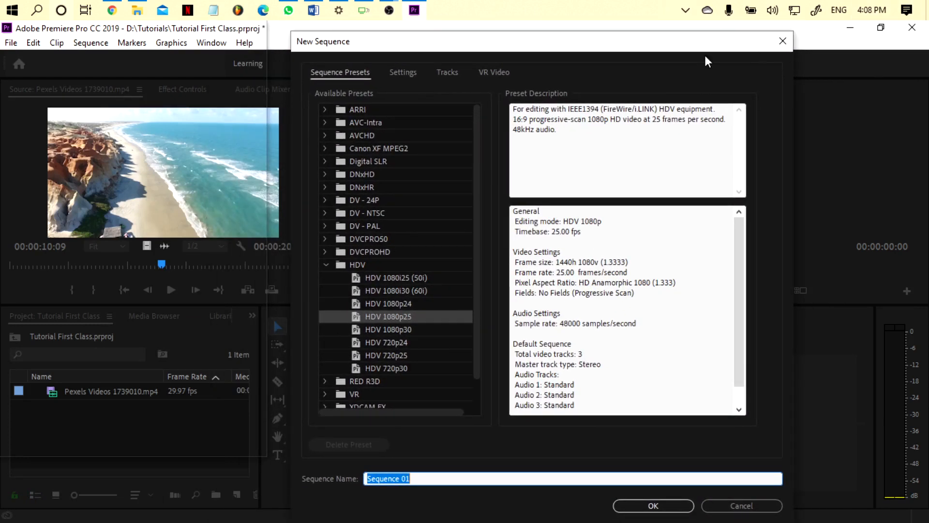
pyautogui.scroll(-2, 443, 261)
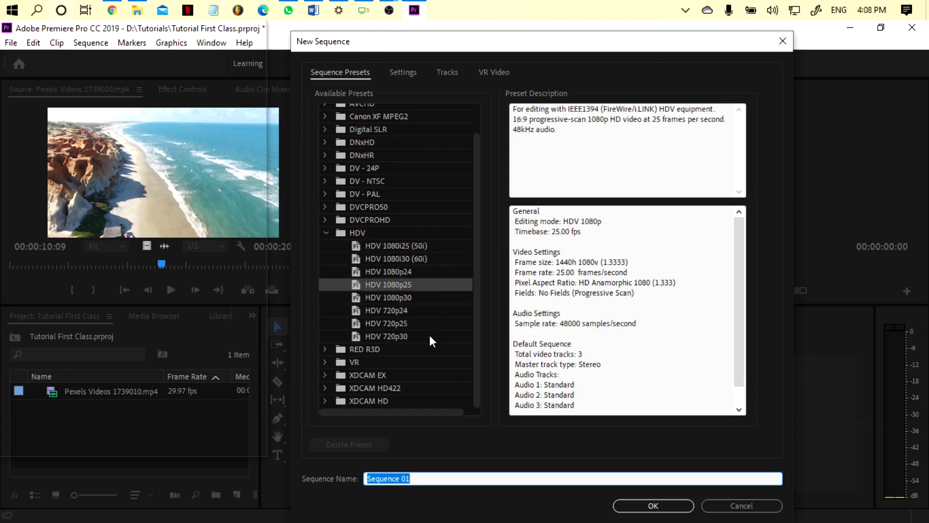
pyautogui.scroll(2, 429, 335)
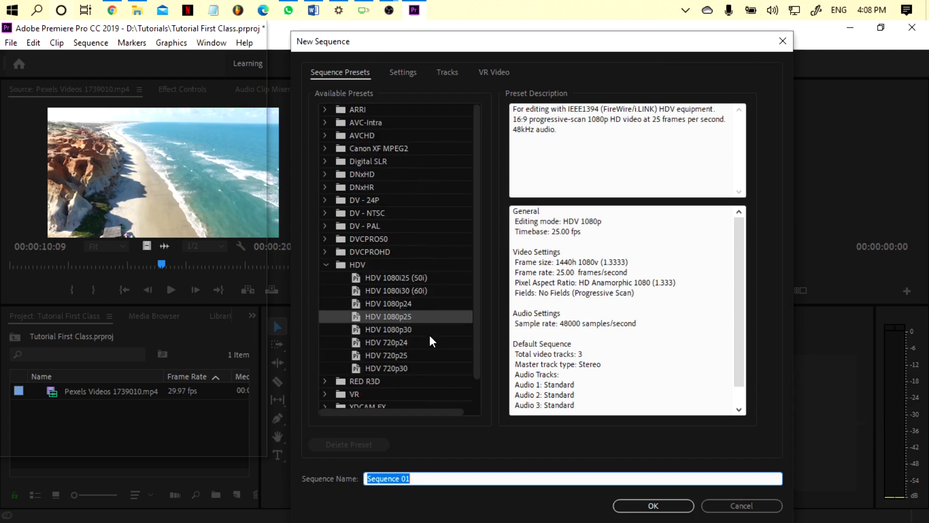
pyautogui.click(326, 265)
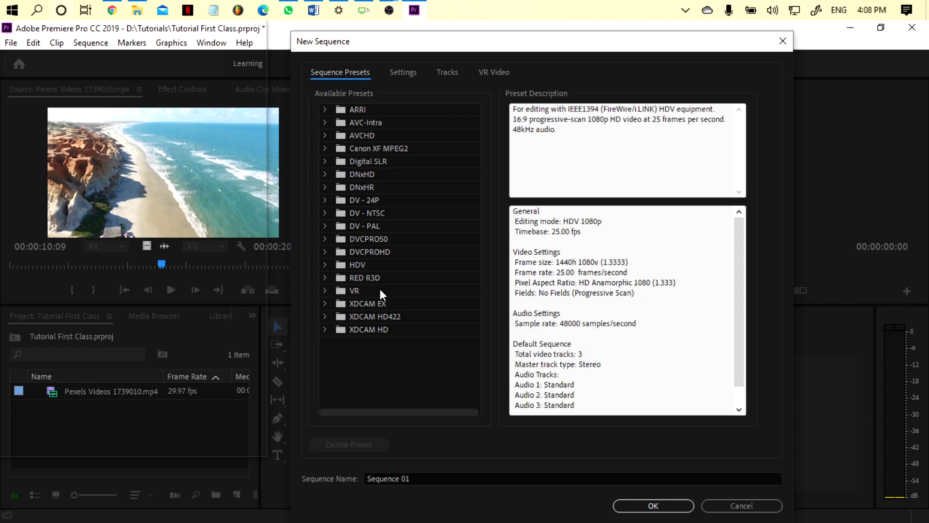
# - Switch to File Explorer and open the folder D:\MY YOUTUBE CHANNEL\VIDEOS\DRONE
pyautogui.click(137, 10)
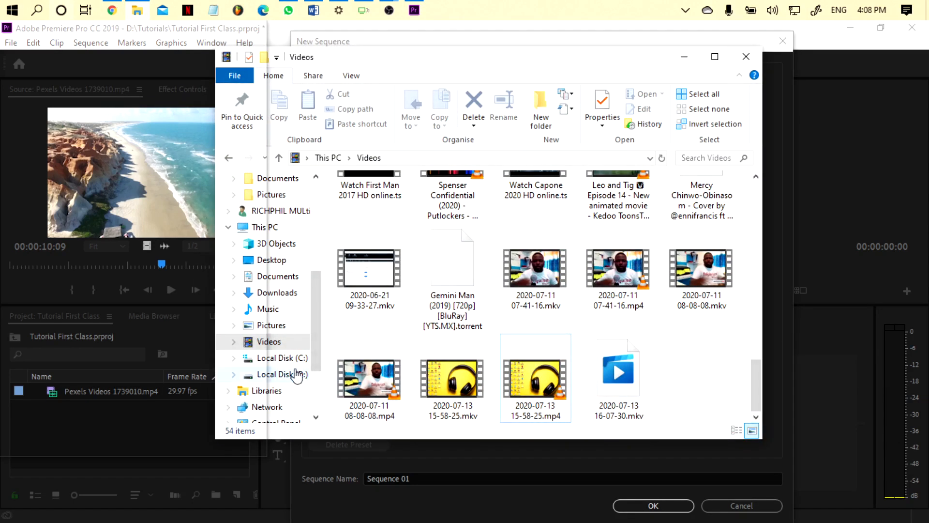
pyautogui.click(281, 374)
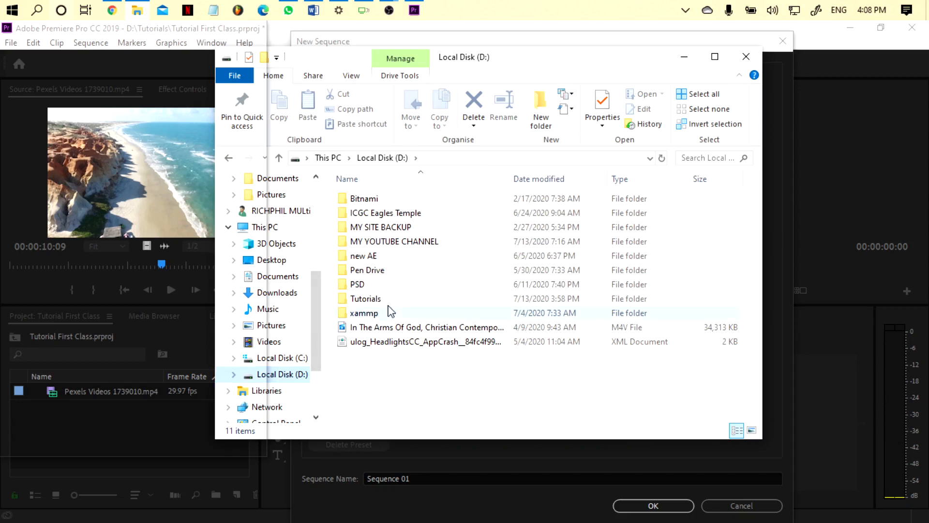
pyautogui.doubleClick(392, 243)
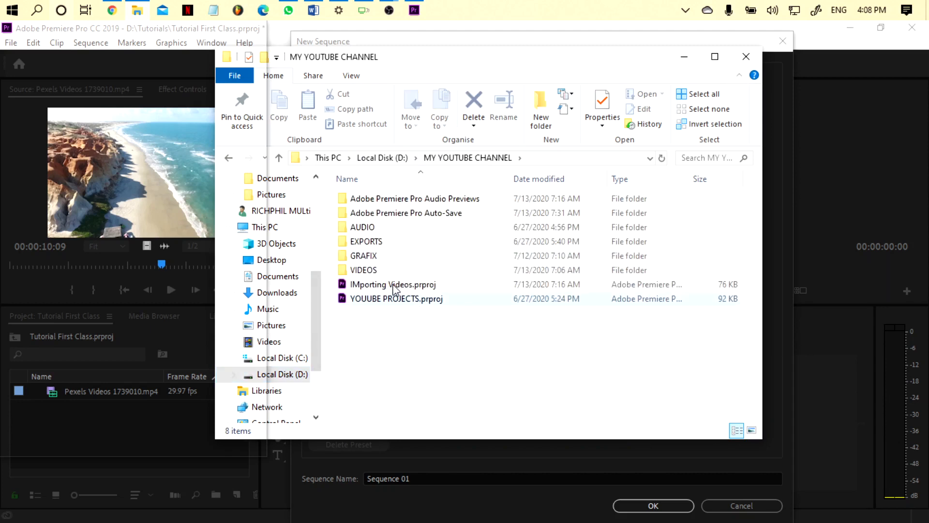
pyautogui.doubleClick(388, 270)
pyautogui.doubleClick(375, 225)
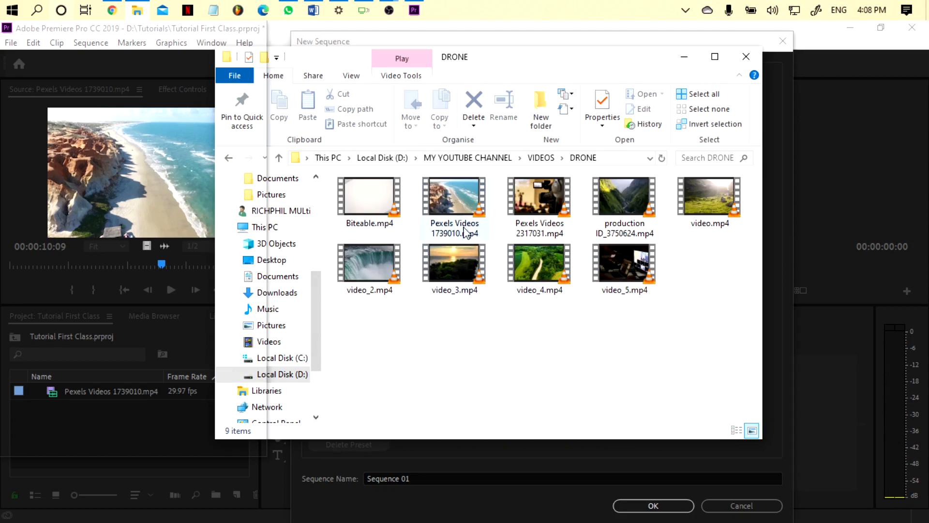
# - Open the properties of Pexels Videos 1739010.mp4 and examine its detailed video and audio information, including frame size and frame rate
pyautogui.rightClick(464, 204)
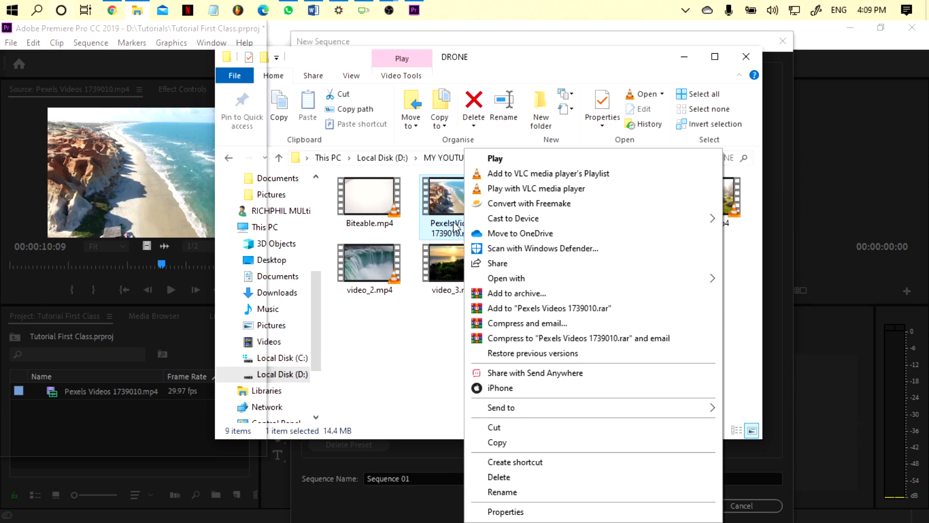
pyautogui.click(505, 512)
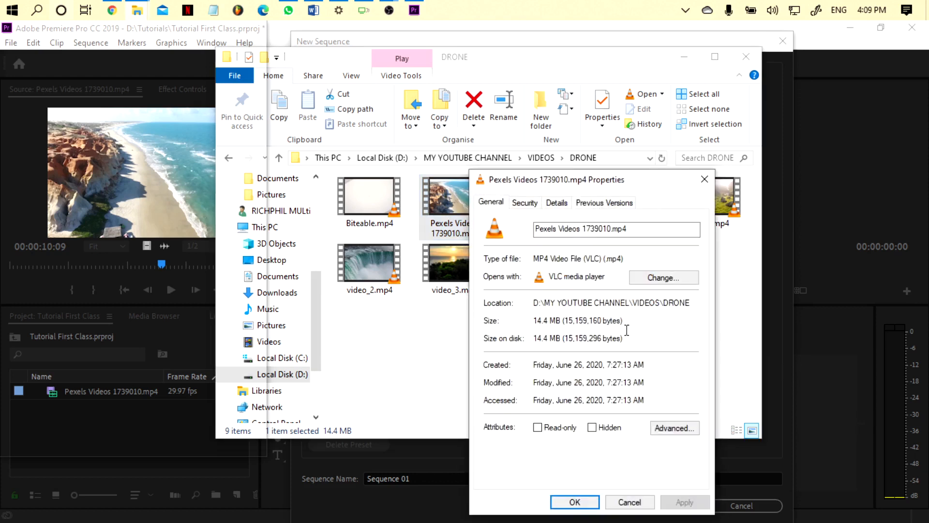
pyautogui.moveTo(638, 185); pyautogui.dragTo(499, 91)
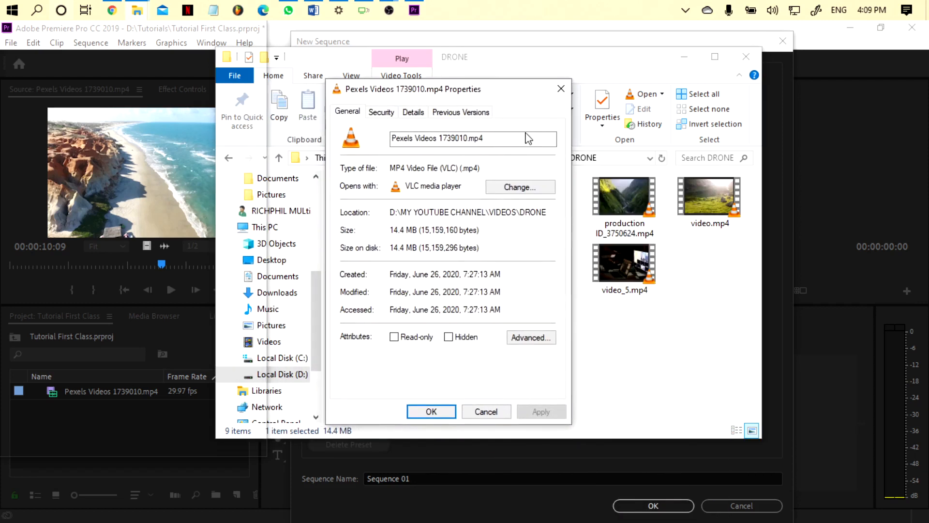
pyautogui.click(413, 112)
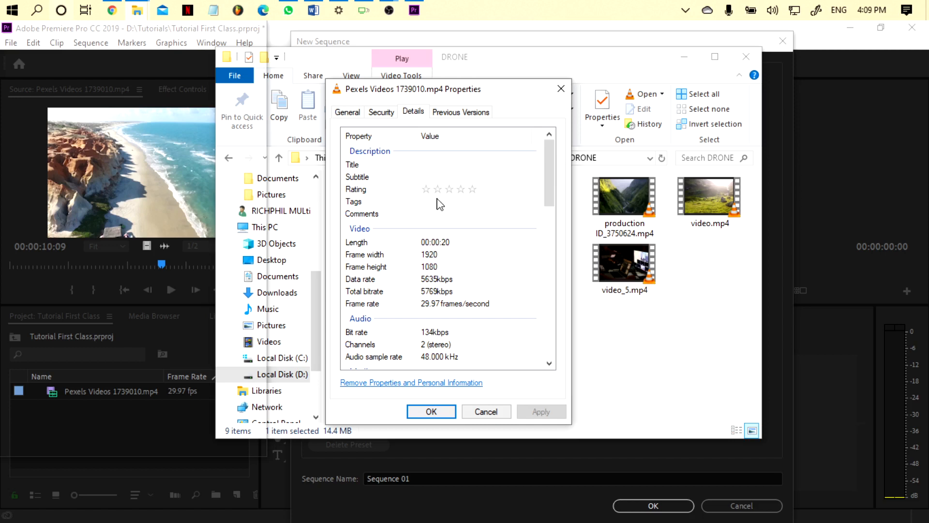
pyautogui.scroll(-1, 450, 285)
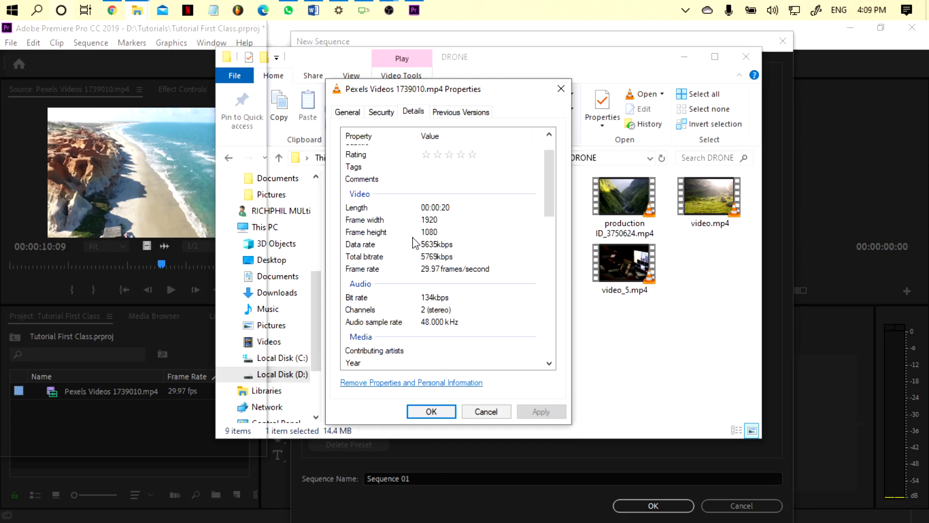
pyautogui.scroll(-5, 437, 325)
pyautogui.scroll(-9, 438, 328)
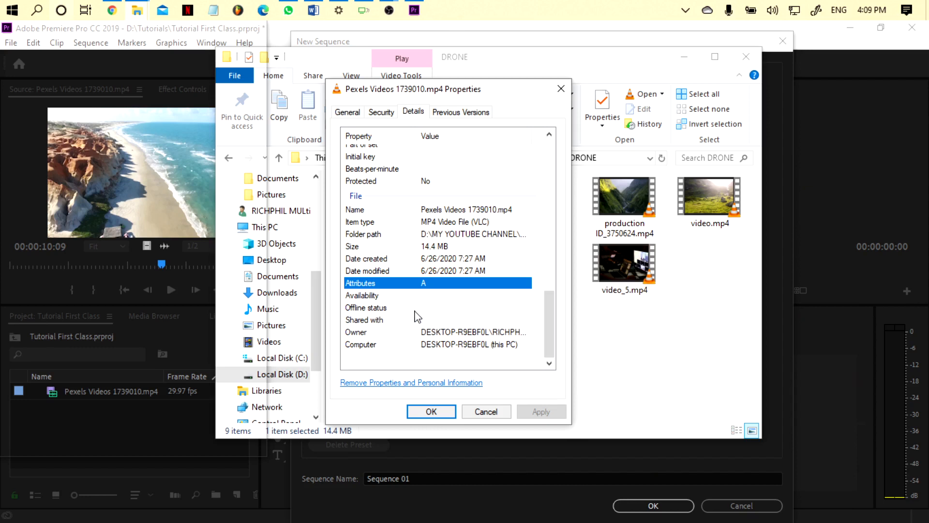
pyautogui.scroll(2, 450, 290)
pyautogui.scroll(7, 449, 289)
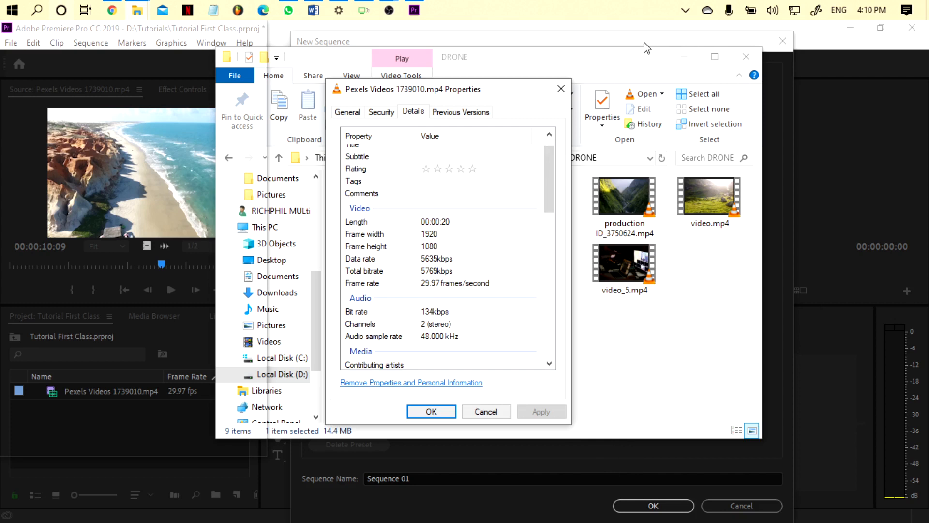
# - Return to the new sequence in Premiere Pro and select the HDV 1080p30 preset, rechecking the clip's properties for the match
pyautogui.click(672, 459)
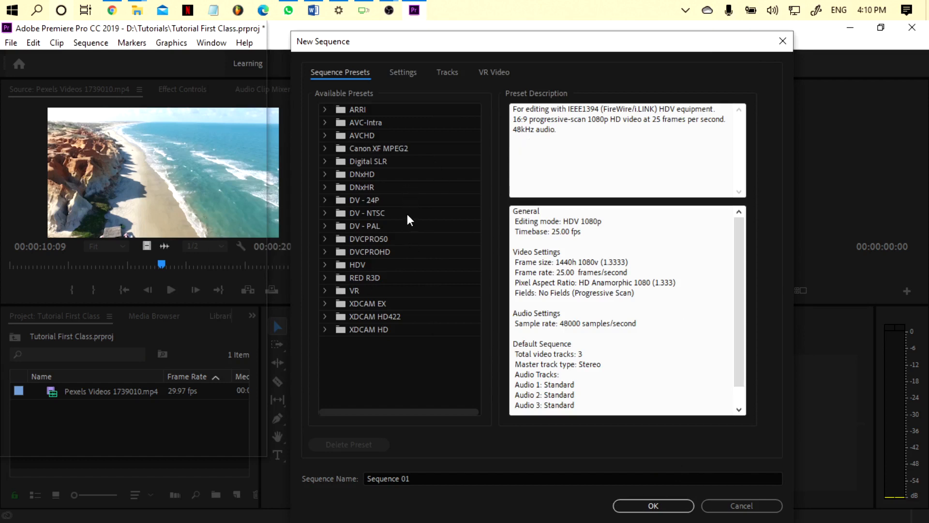
pyautogui.click(357, 266)
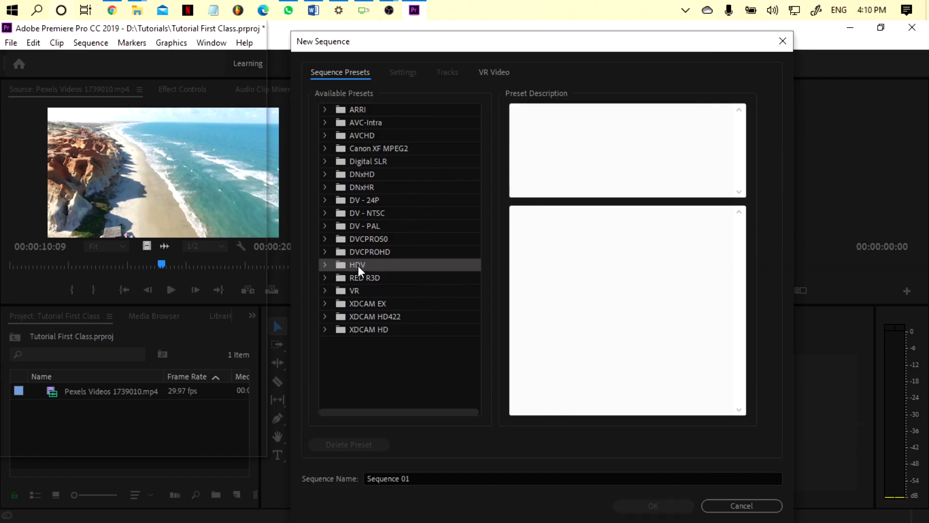
pyautogui.click(324, 265)
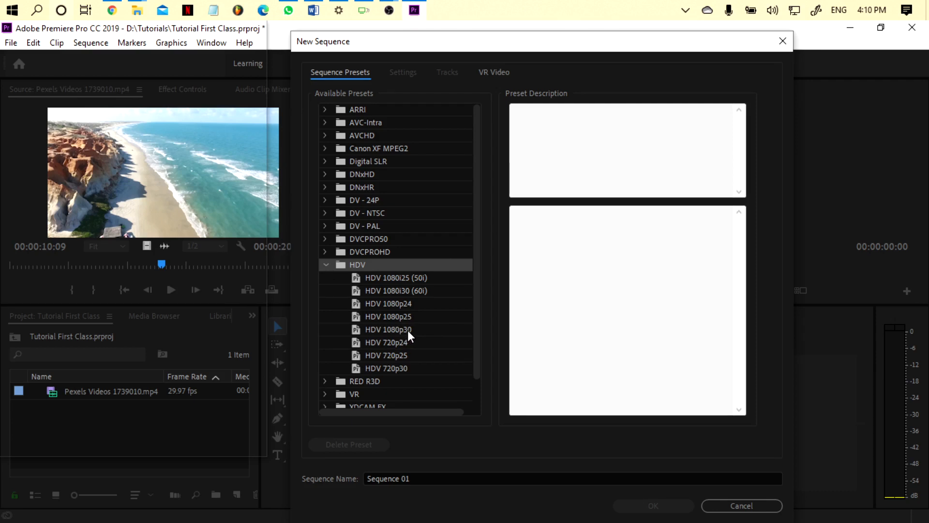
pyautogui.click(137, 10)
pyautogui.click(191, 73)
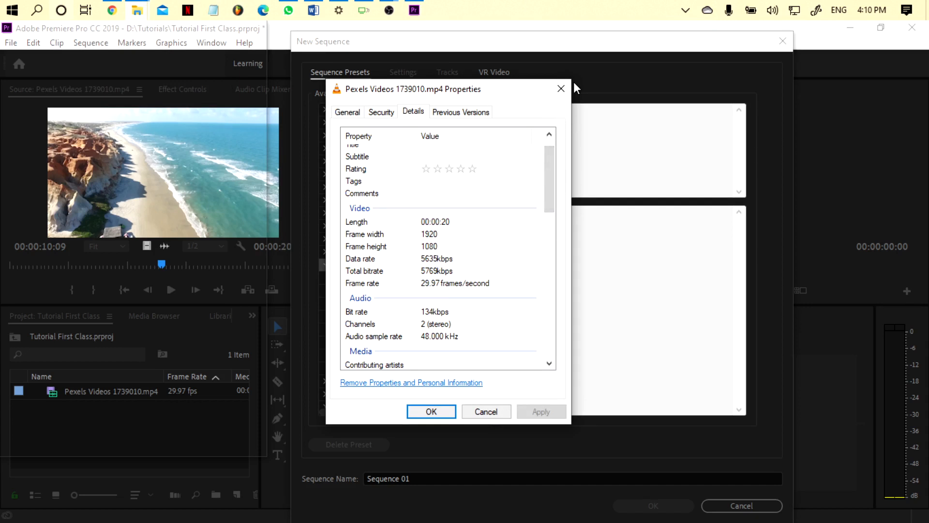
pyautogui.click(583, 49)
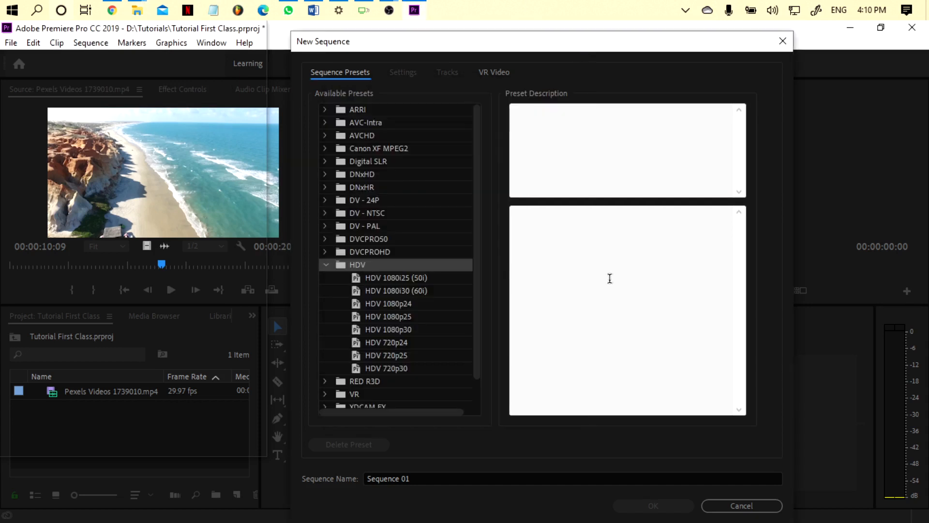
pyautogui.click(386, 332)
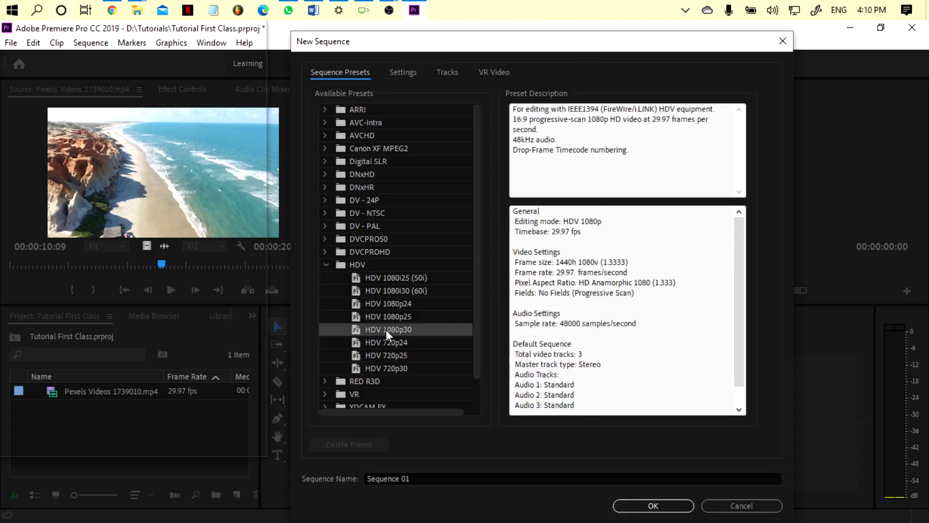
# - Examine the new sequence's detailed settings and its editing mode options, leaving the editing mode at HDV 1080p
pyautogui.scroll(-1, 386, 333)
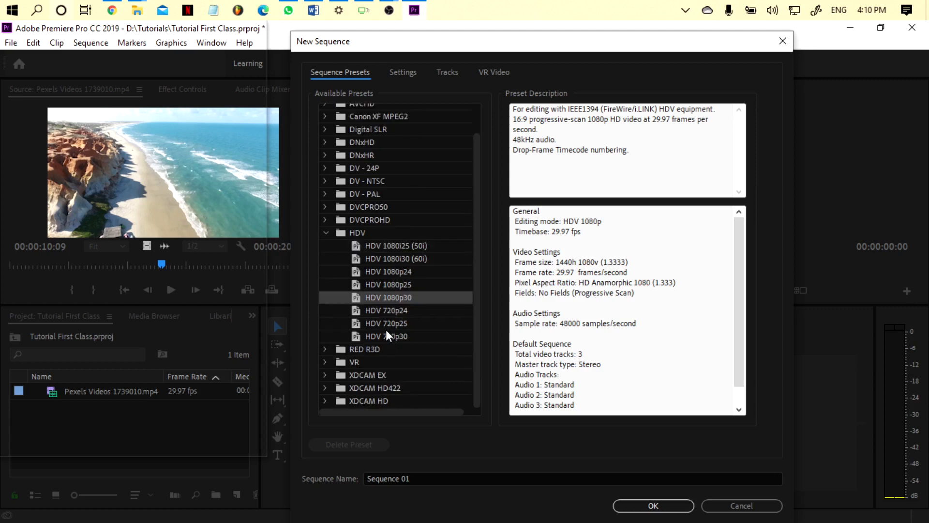
pyautogui.click(403, 72)
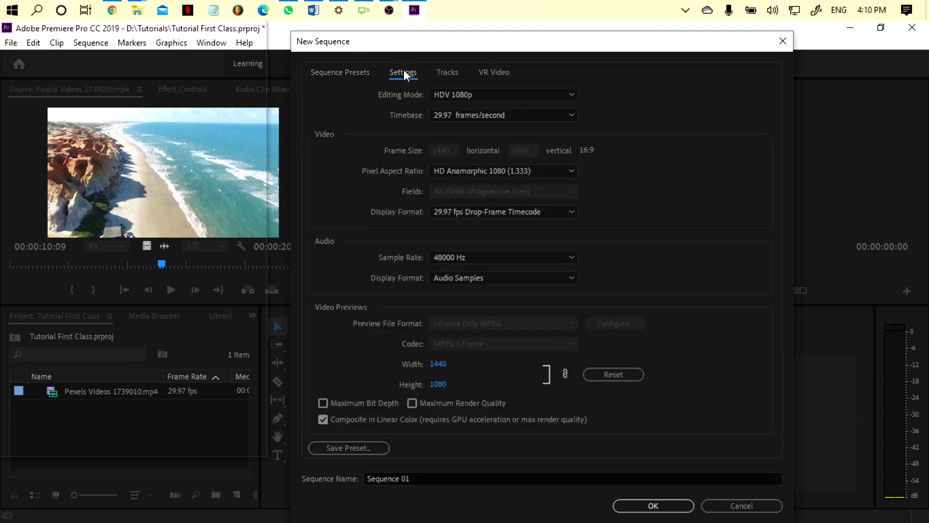
pyautogui.click(493, 95)
pyautogui.click(493, 95)
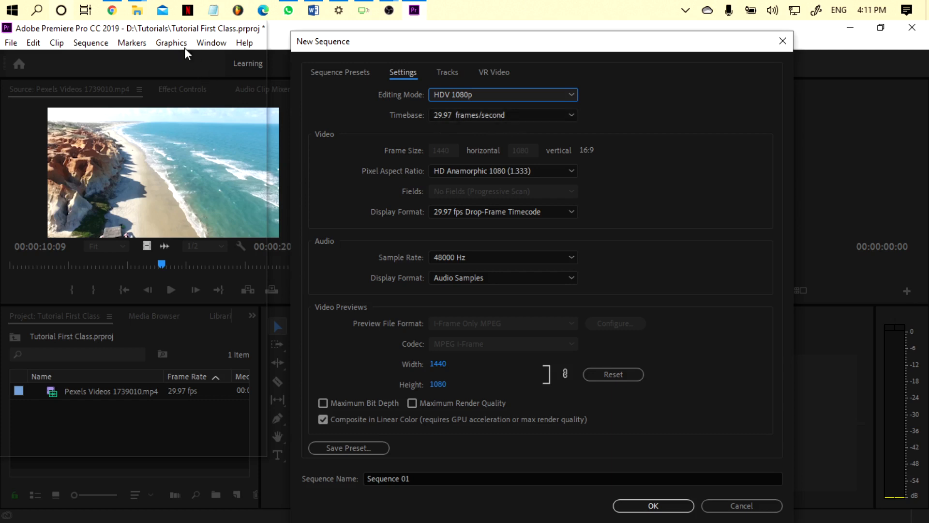
# - Check the source clip's details once more, close its properties, and return to the sequence presets
pyautogui.moveTo(138, 11)
pyautogui.click(227, 121)
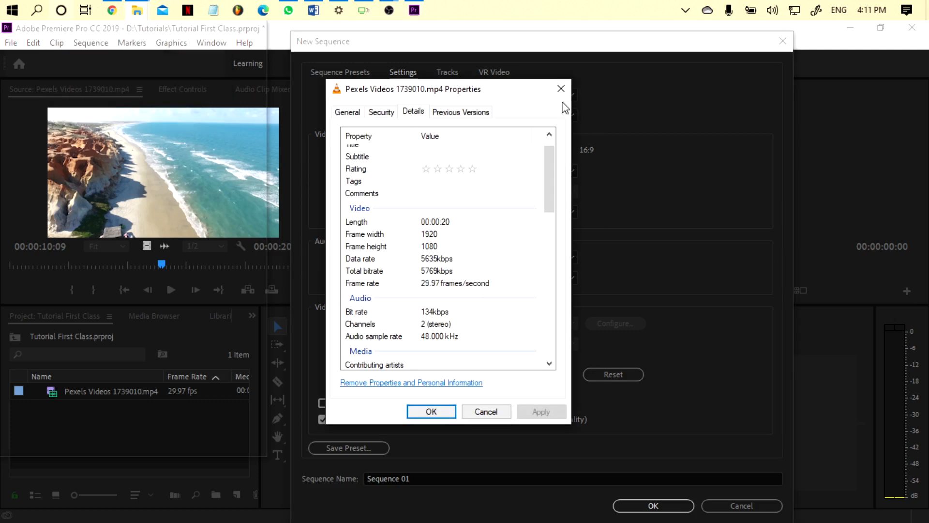
pyautogui.click(561, 89)
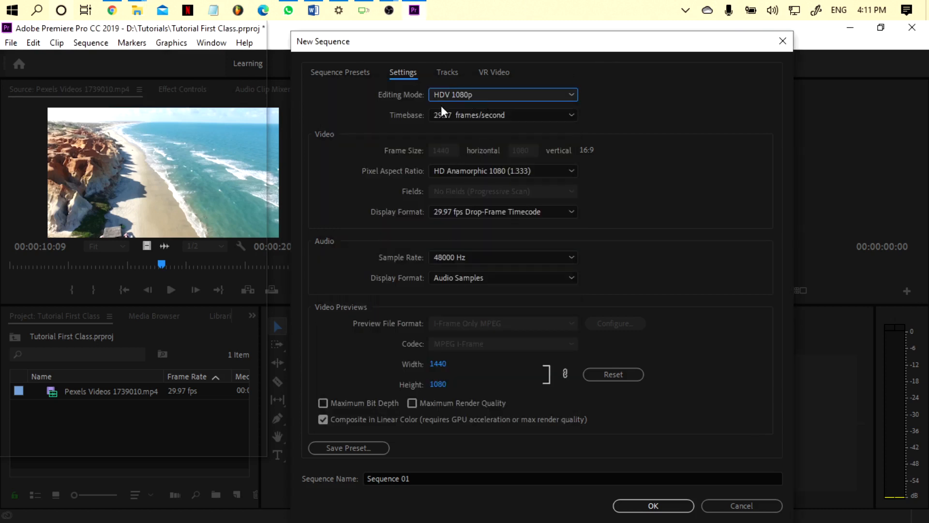
pyautogui.click(356, 73)
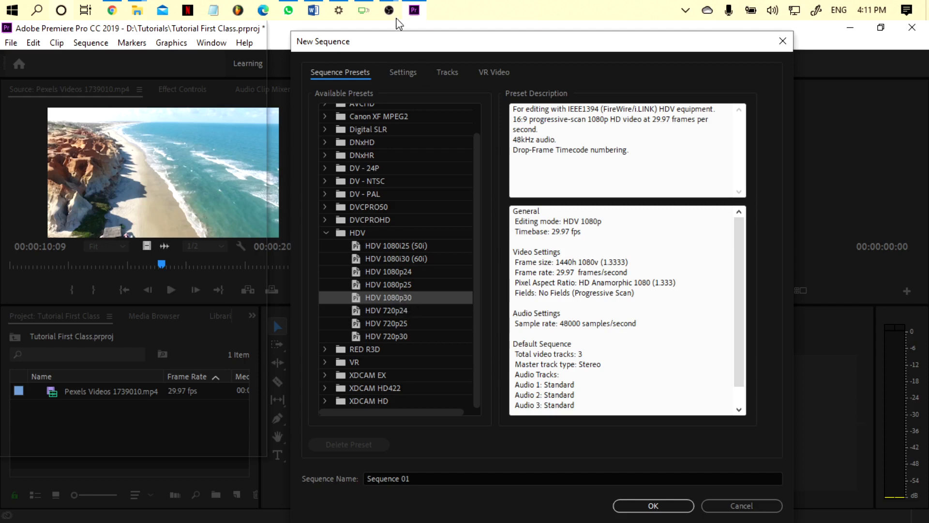
# - Examine the new sequence's general settings, track layout and VR video options, ending back at the sequence presets
pyautogui.click(404, 72)
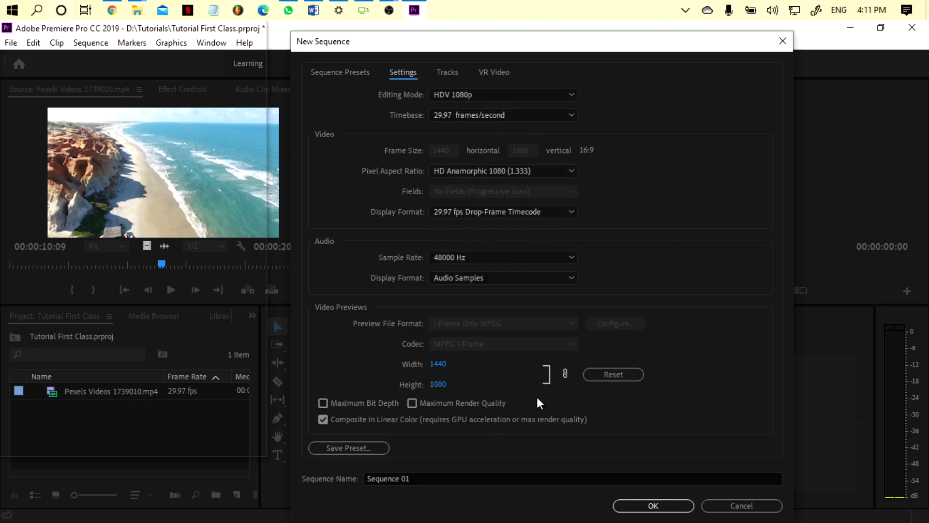
pyautogui.click(443, 74)
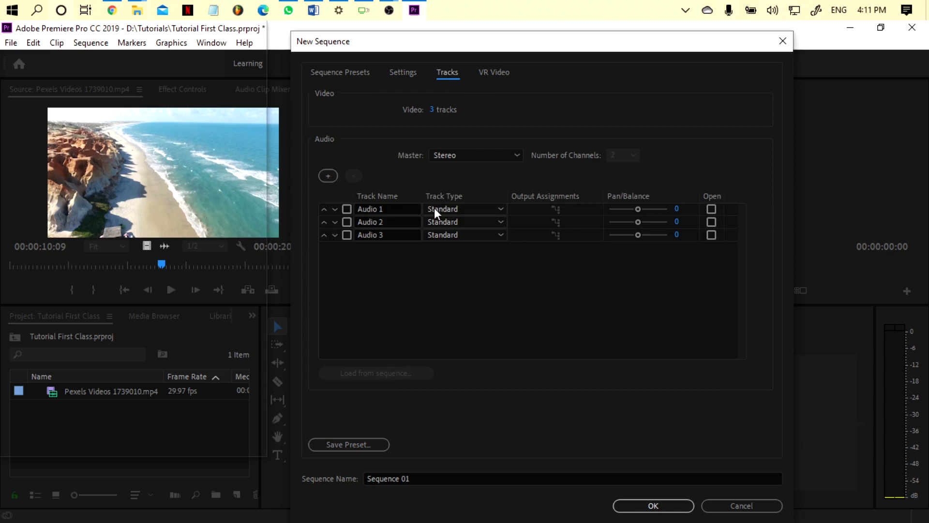
pyautogui.click(499, 72)
pyautogui.click(432, 73)
pyautogui.click(404, 73)
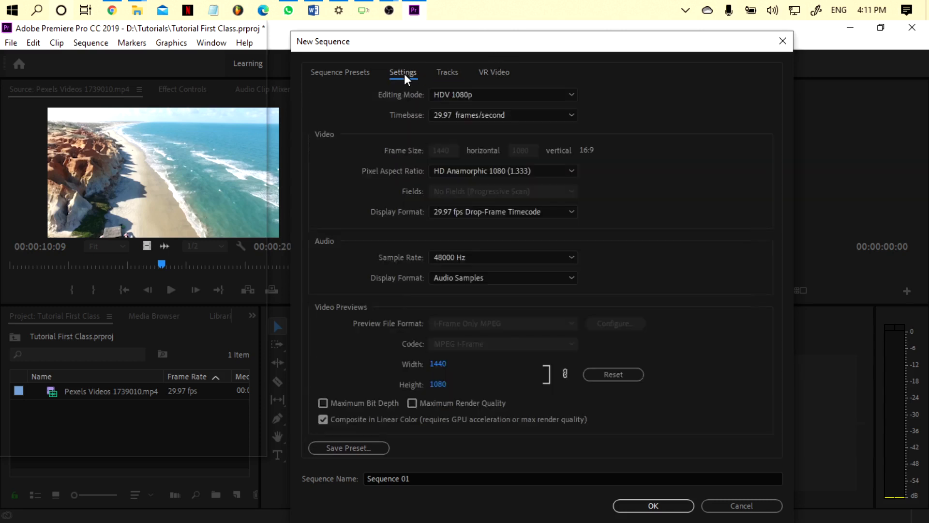
pyautogui.click(354, 72)
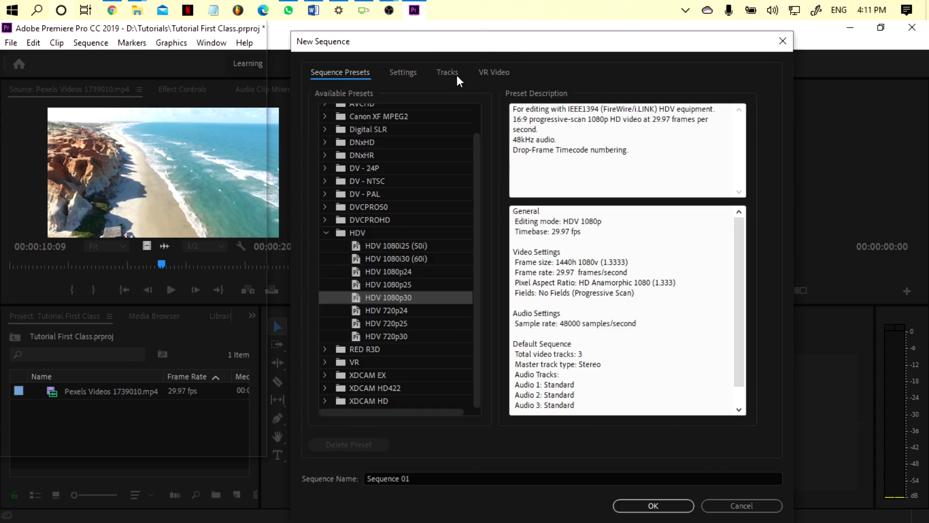
pyautogui.click(496, 74)
pyautogui.click(402, 74)
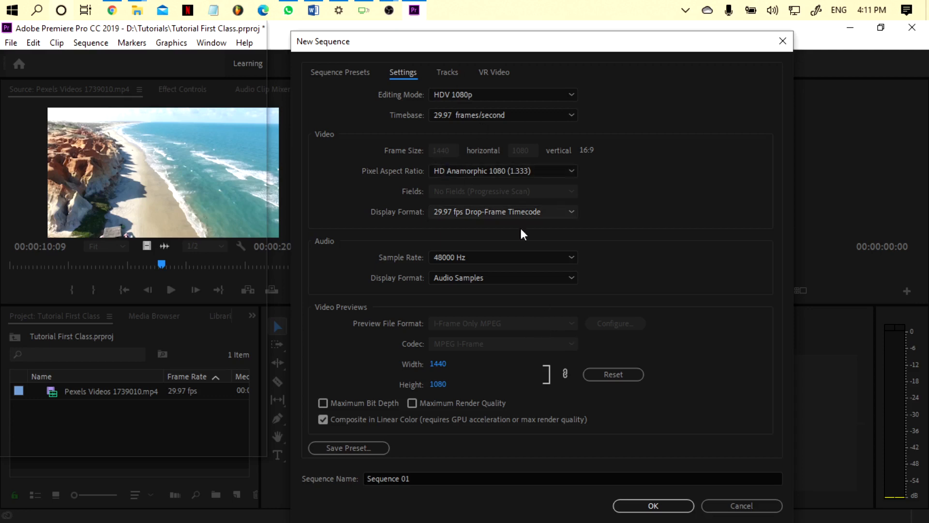
pyautogui.click(340, 73)
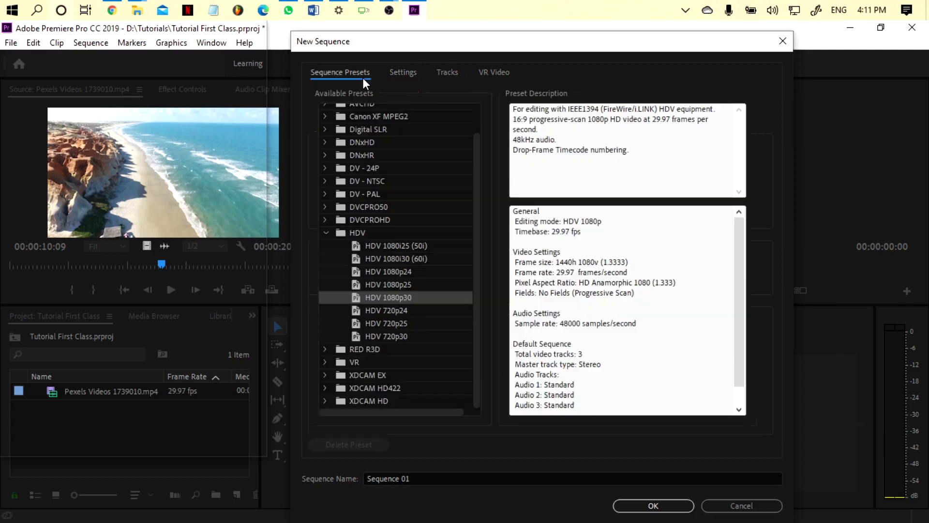
# - Replace the default sequence name with text beginning "How to c"
pyautogui.click(433, 479)
pyautogui.moveTo(412, 478); pyautogui.dragTo(351, 482)
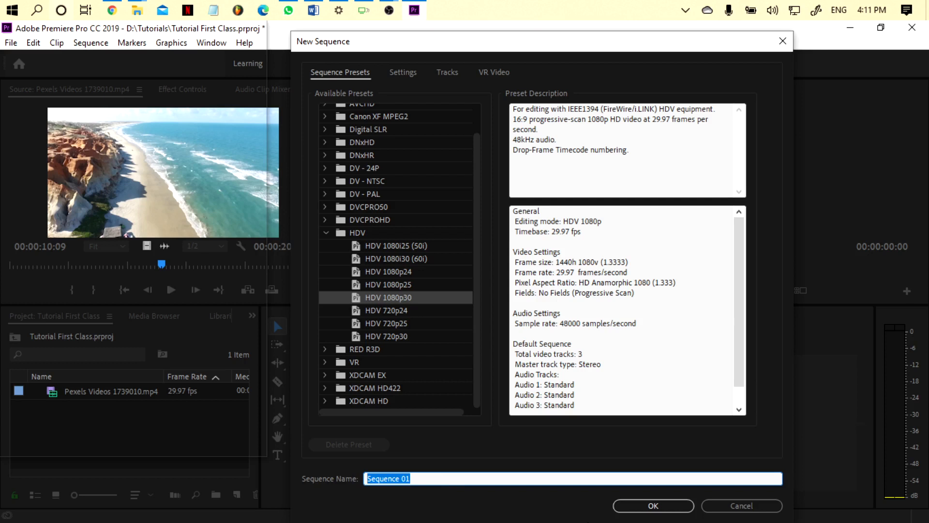
pyautogui.write('How to c')
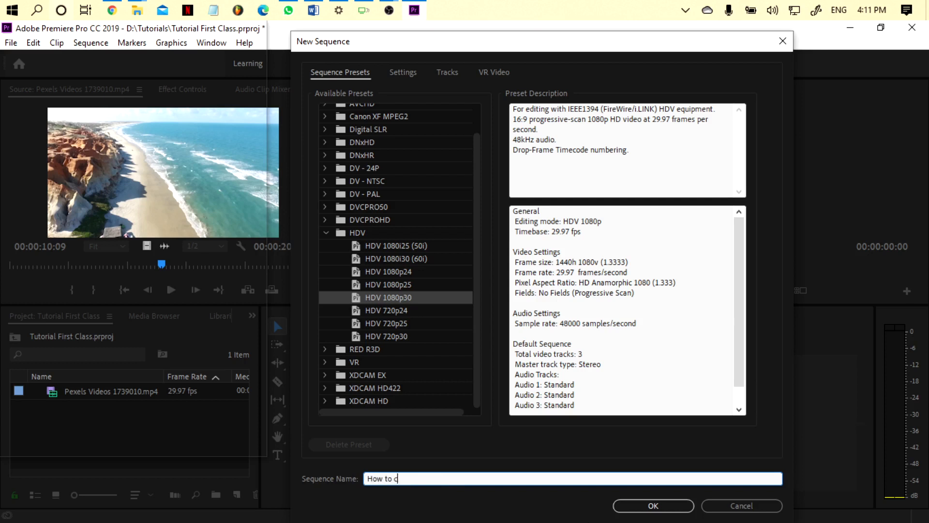